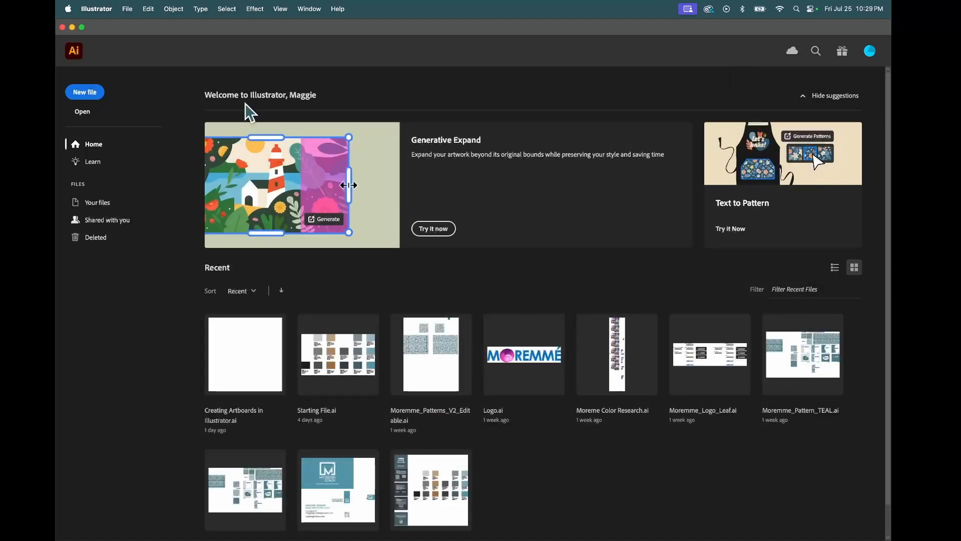
Step: Start a new document from the Print category's Letter preset and set its units to inches
left_click(128, 10)
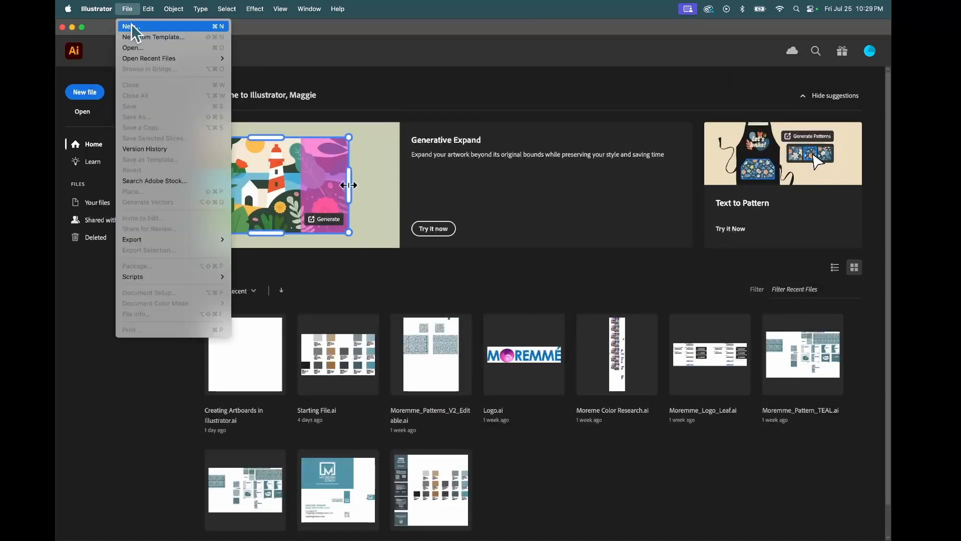
left_click(131, 25)
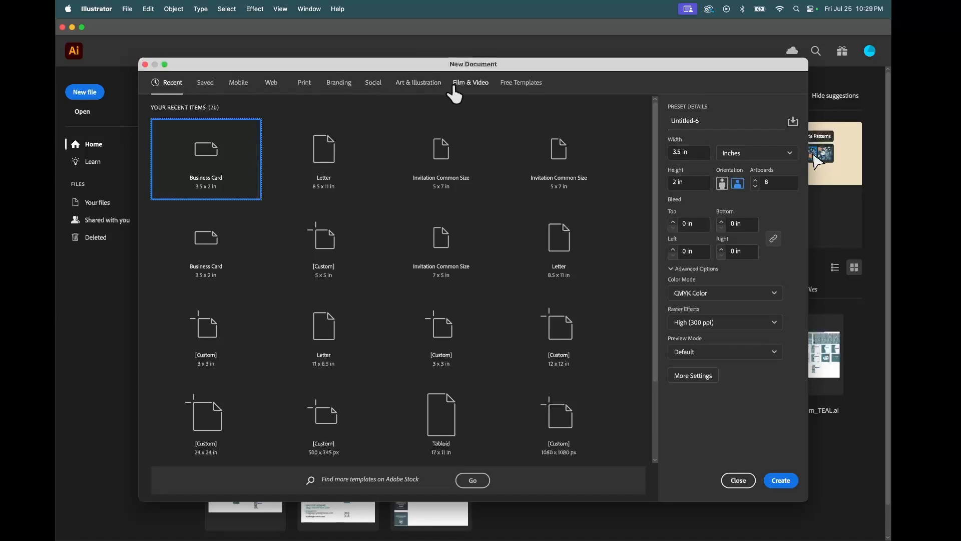
left_click(303, 85)
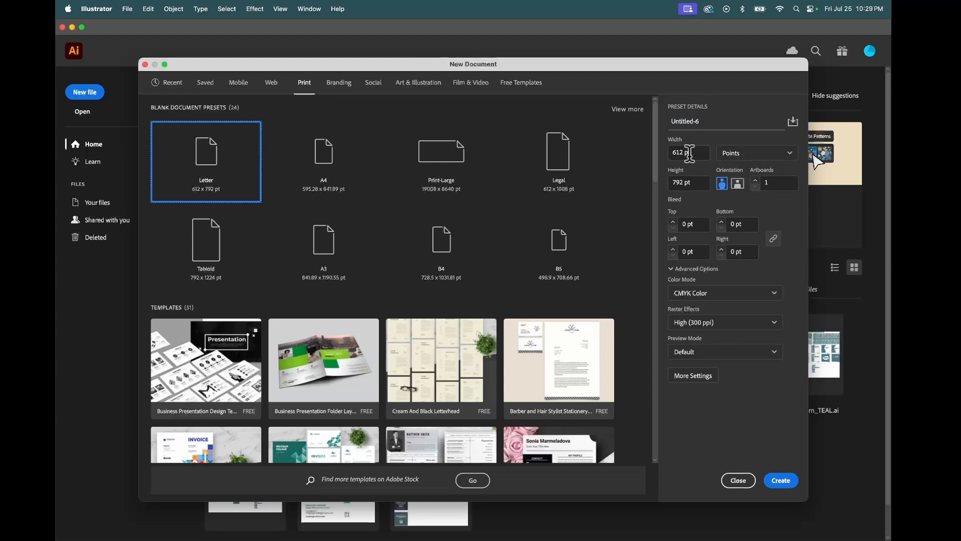
left_click(739, 155)
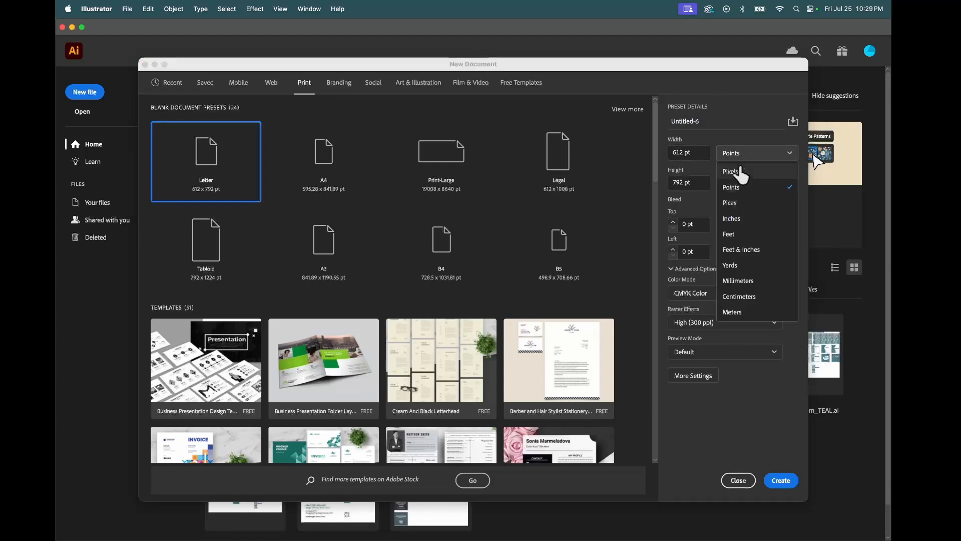
left_click(734, 219)
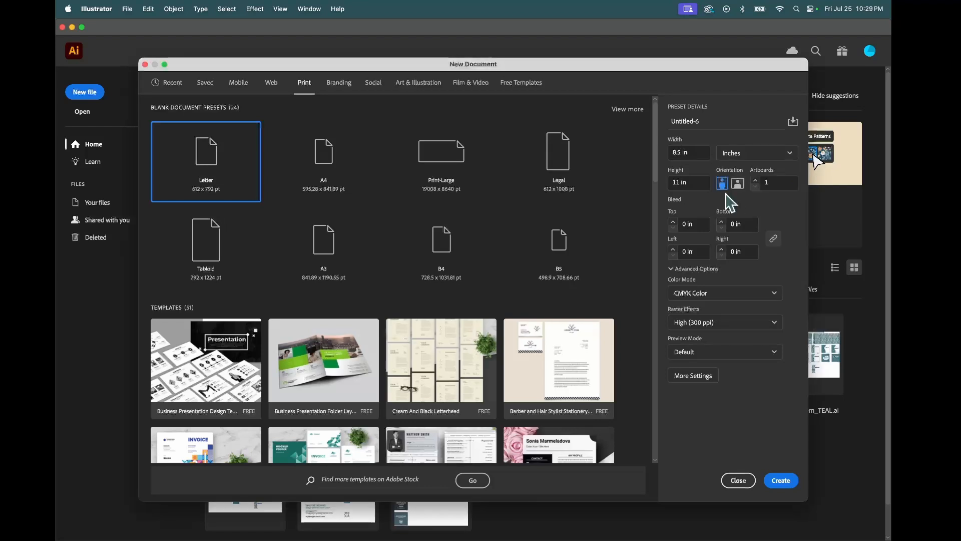
Step: Set the new document to 3.5 in wide by 2 in high with 8 artboards
left_click(669, 151)
type("3")
left_click(674, 182)
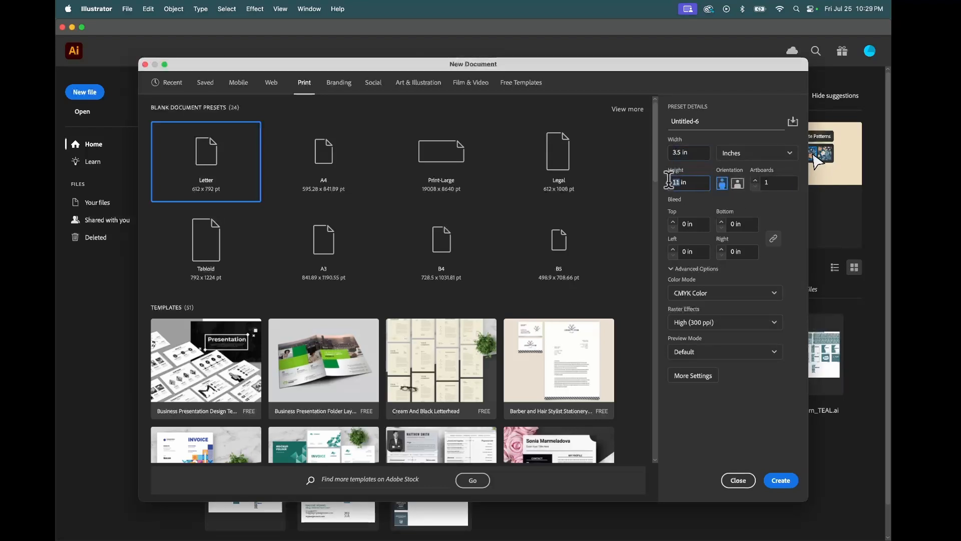
type("2")
left_click(760, 184)
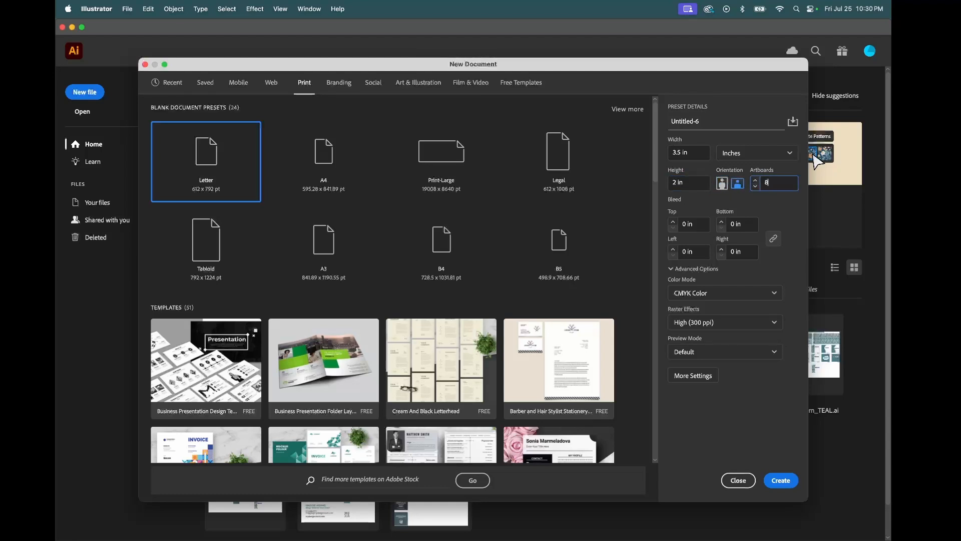
type("8")
Step: Keep CMYK Color as the color mode and create the document
left_click(713, 301)
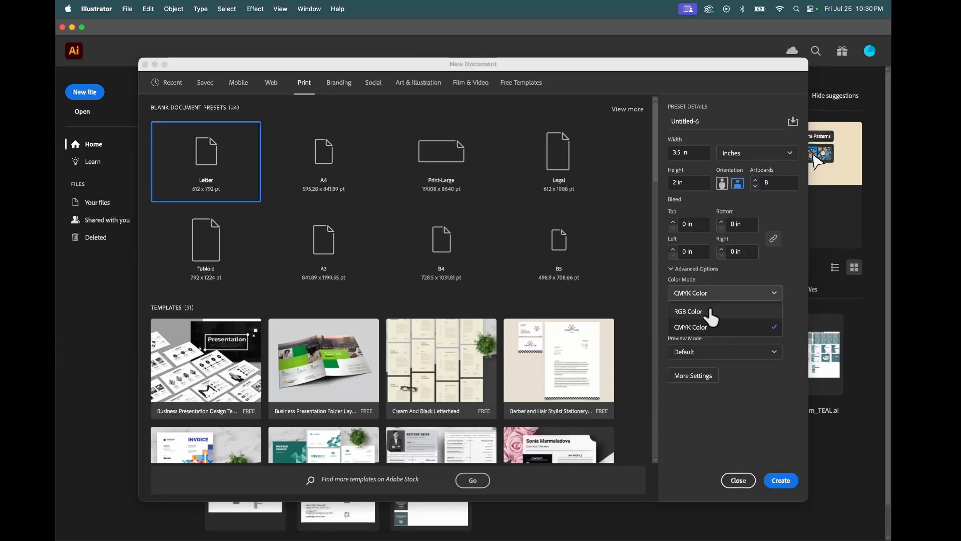
left_click(739, 283)
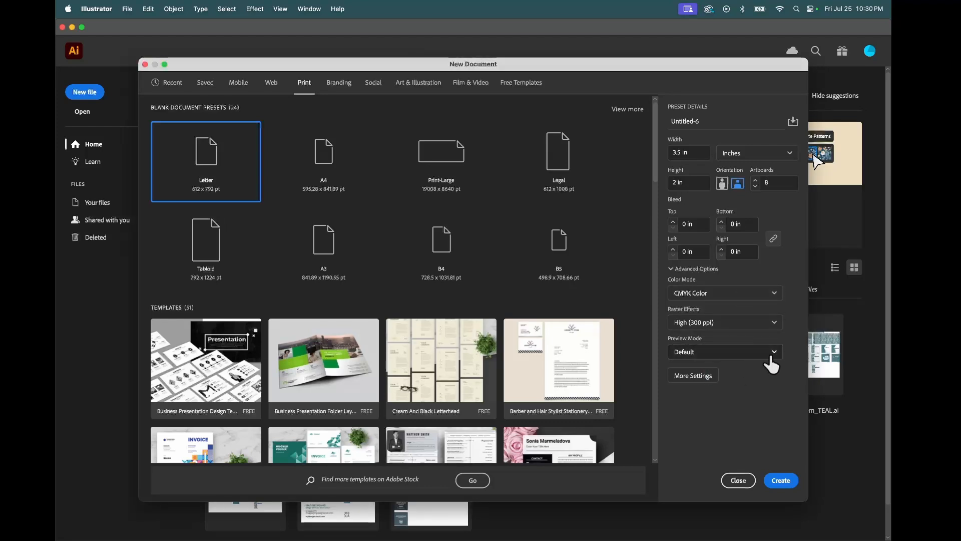
left_click(789, 482)
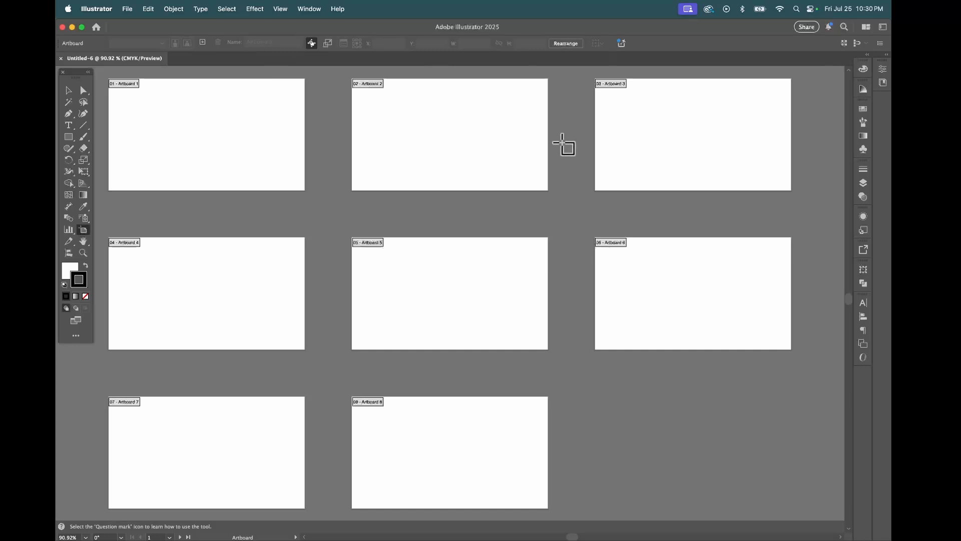
Step: Leave artboard editing with the Selection tool and return to it with the Artboard tool
key("super+minus")
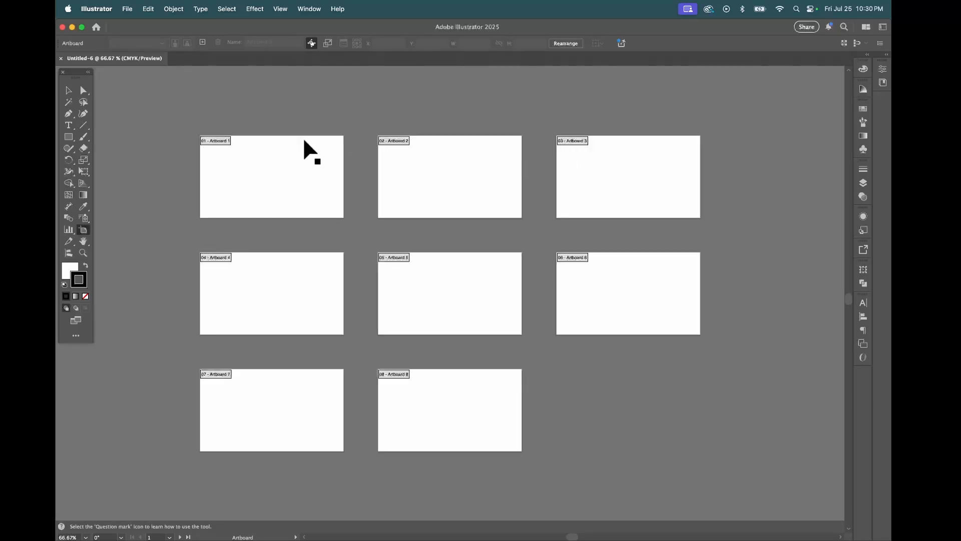
left_click(69, 90)
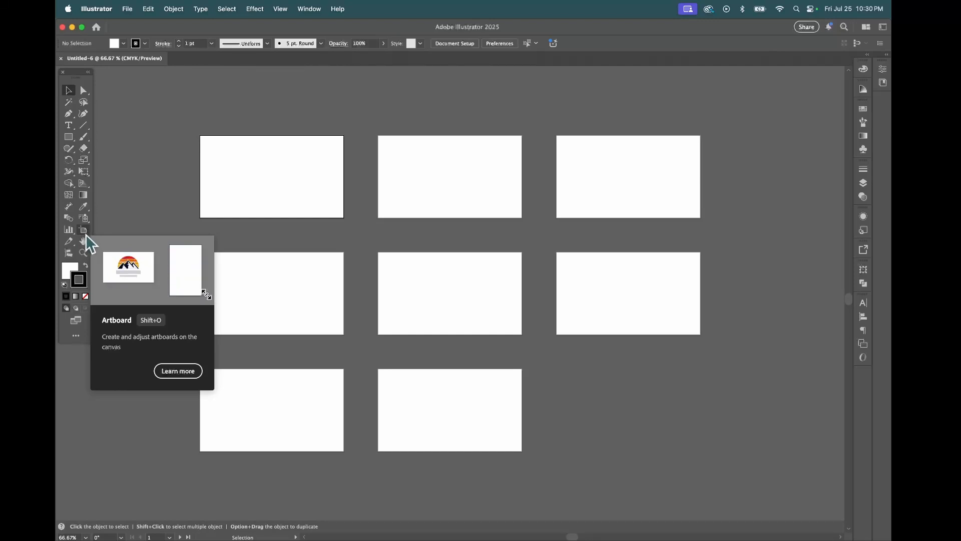
key("shift+o")
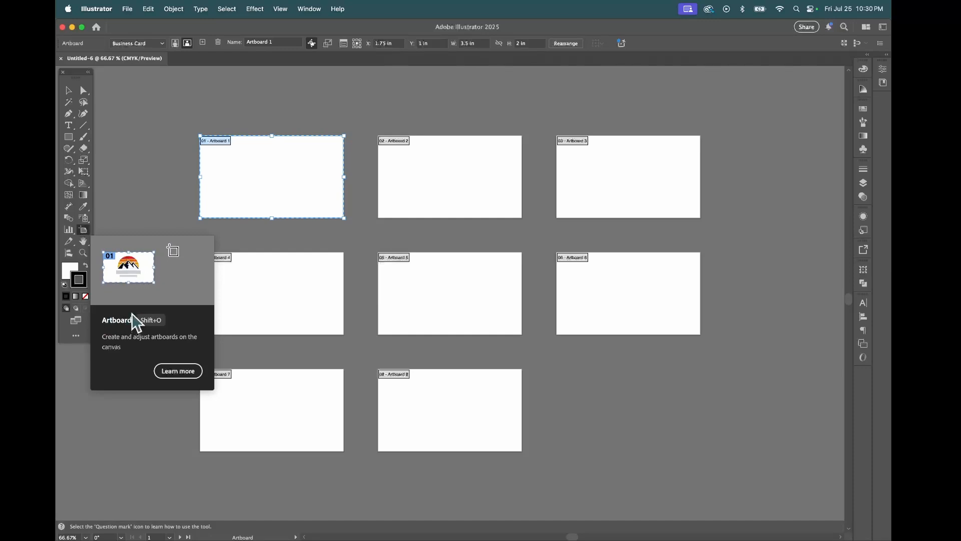
Step: Review the application's General preferences and close them without changes
left_click(106, 11)
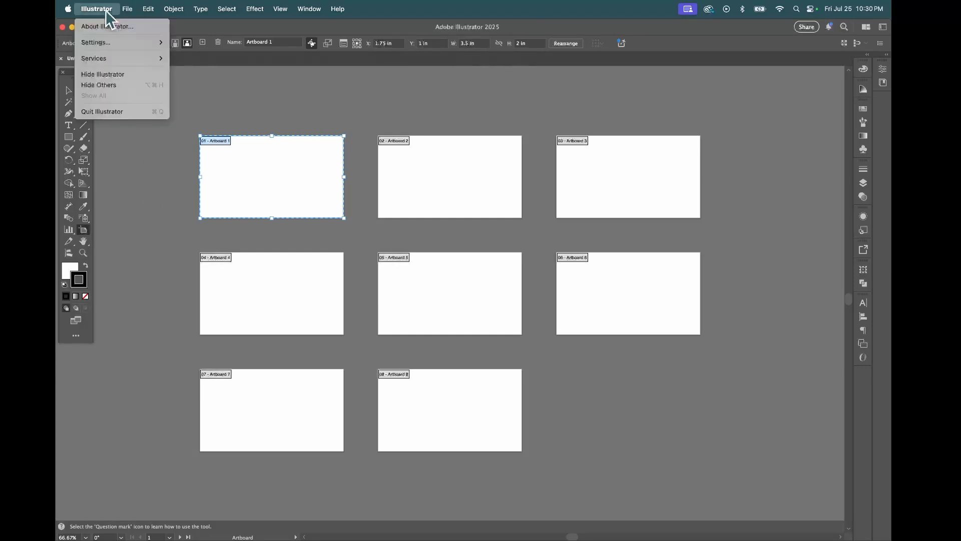
mouse_move(106, 40)
left_click(184, 41)
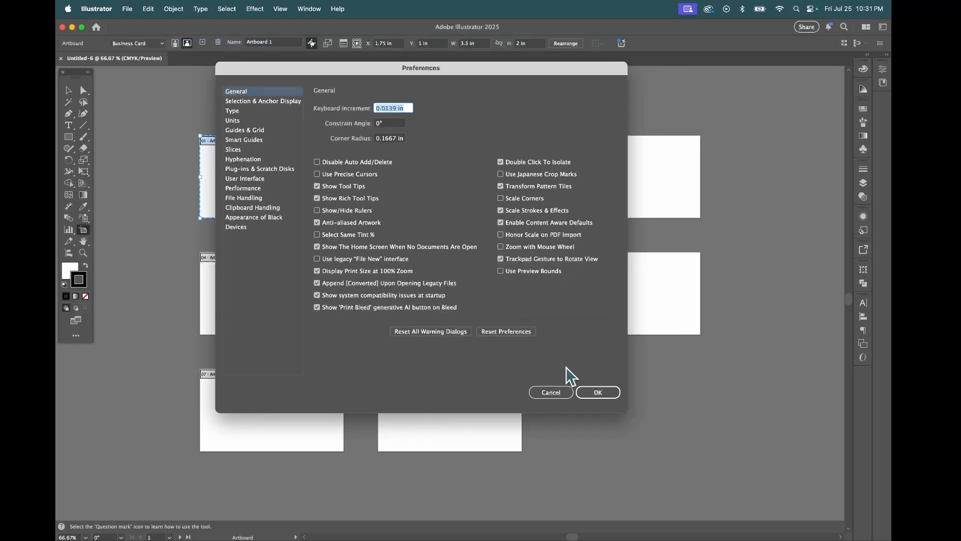
left_click(600, 396)
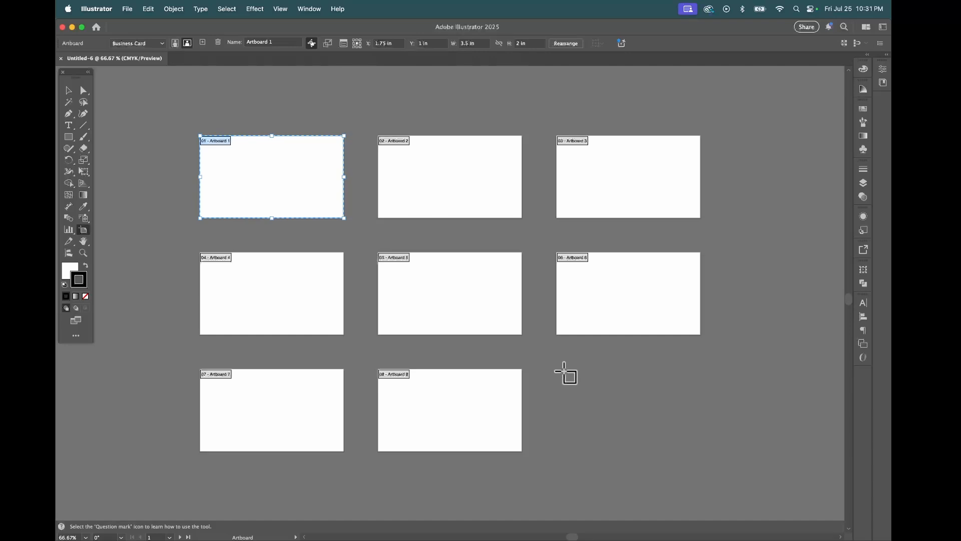
Step: Draw a ninth artboard in the empty spot beside Artboard 8 and size it to 3.5 in wide by 2 in high
left_click_drag(561, 369, 702, 451)
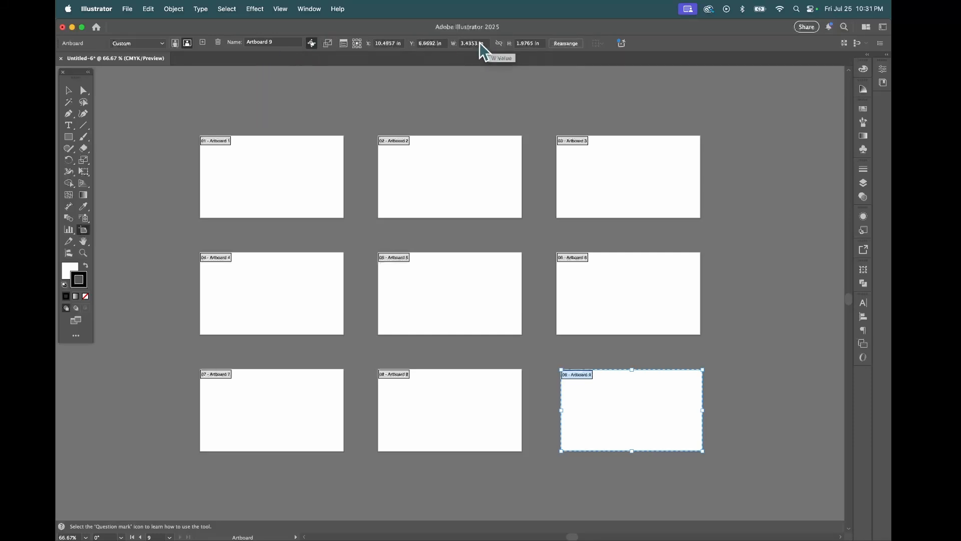
left_click(308, 13)
mouse_move(325, 64)
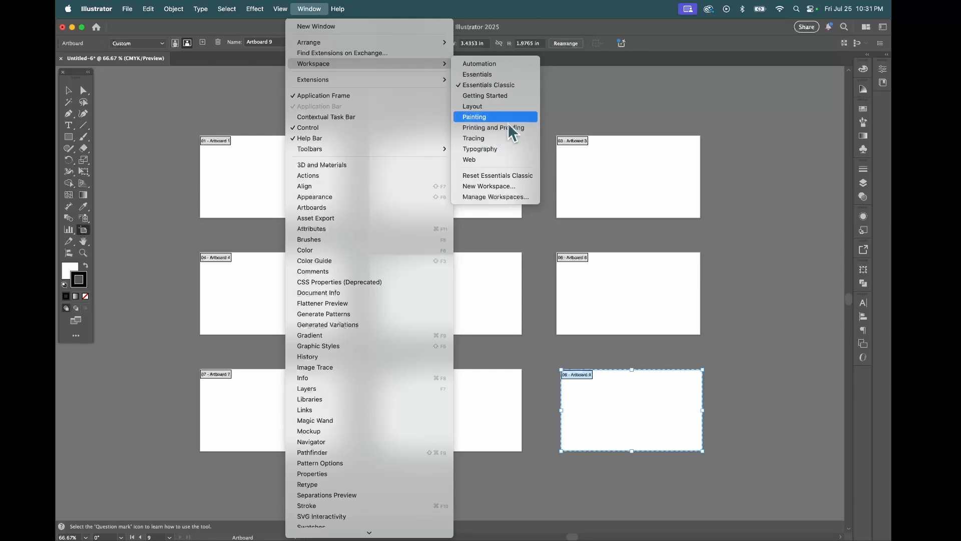
left_click(561, 106)
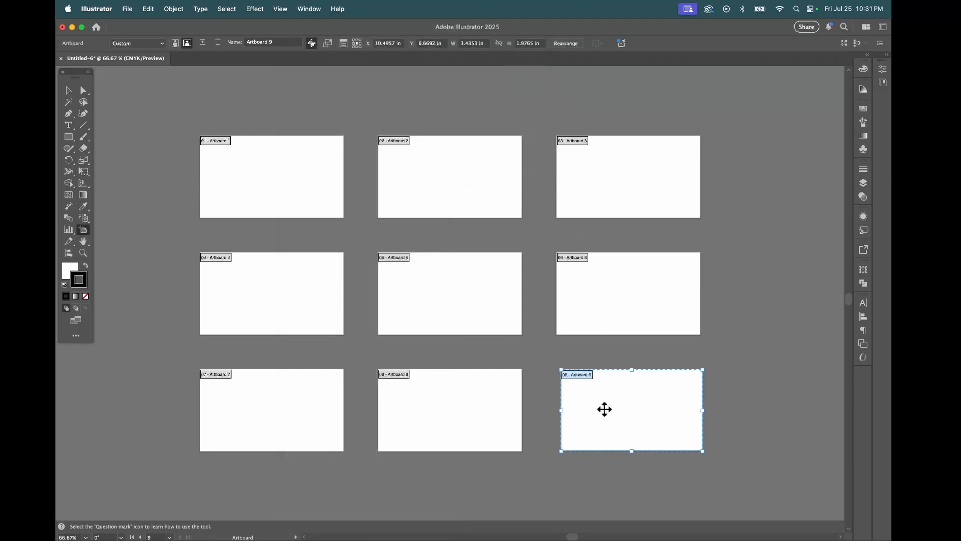
left_click(471, 44)
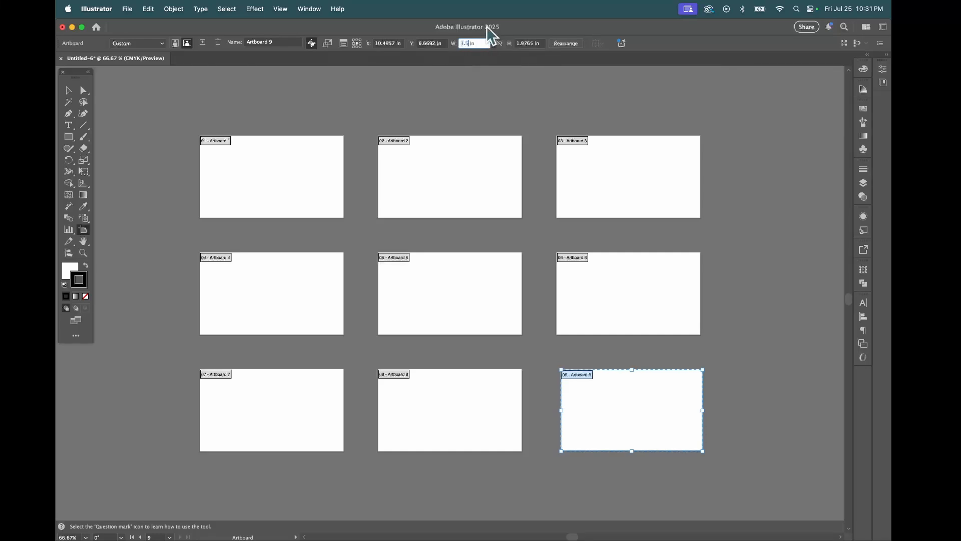
left_click(525, 45)
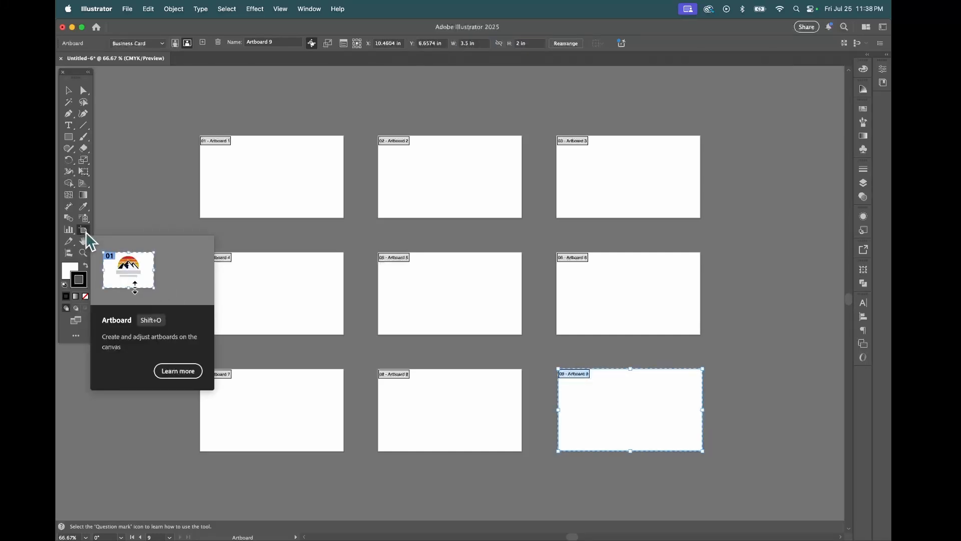
Step: Switch Artboard 9 to portrait orientation in its Artboard Options and place it in the open space below Artboard 6
double_click(85, 230)
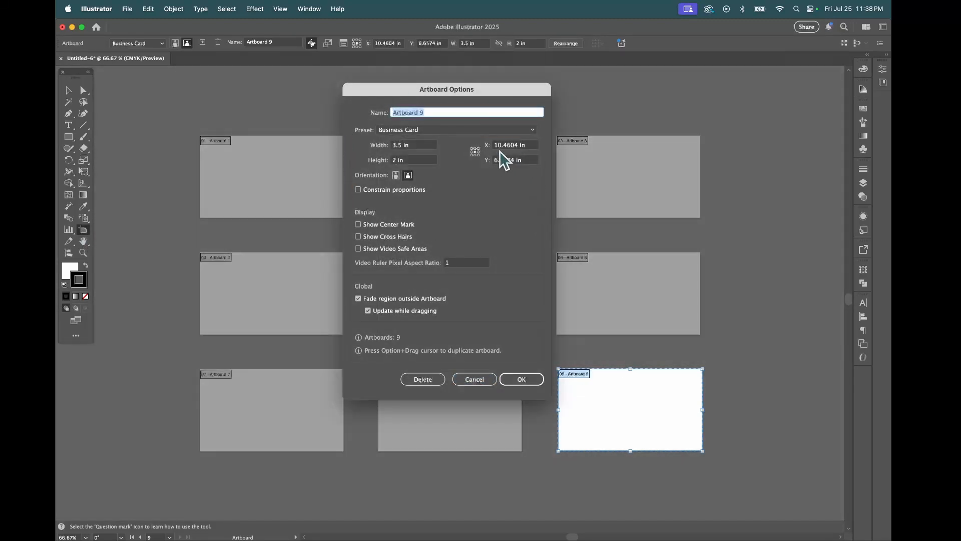
left_click(396, 176)
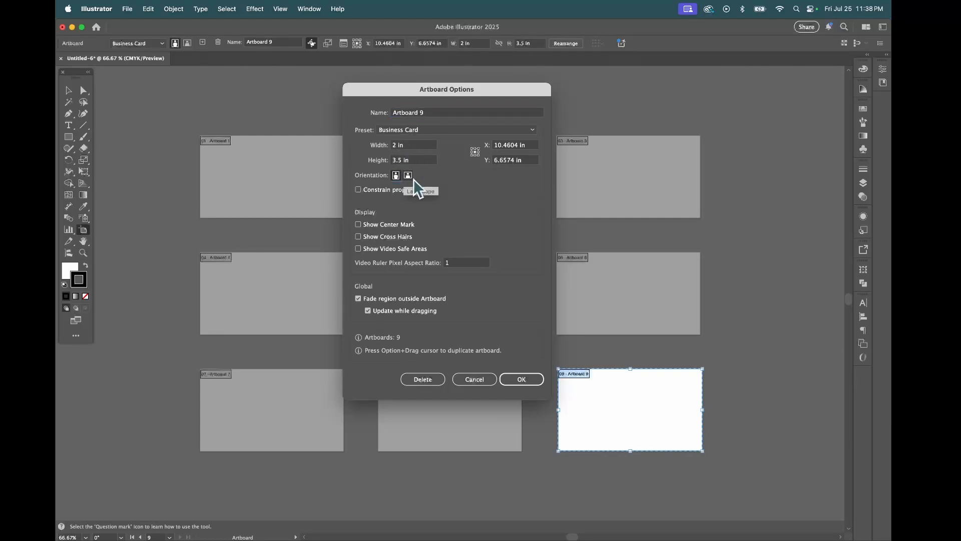
left_click(409, 176)
left_click(396, 177)
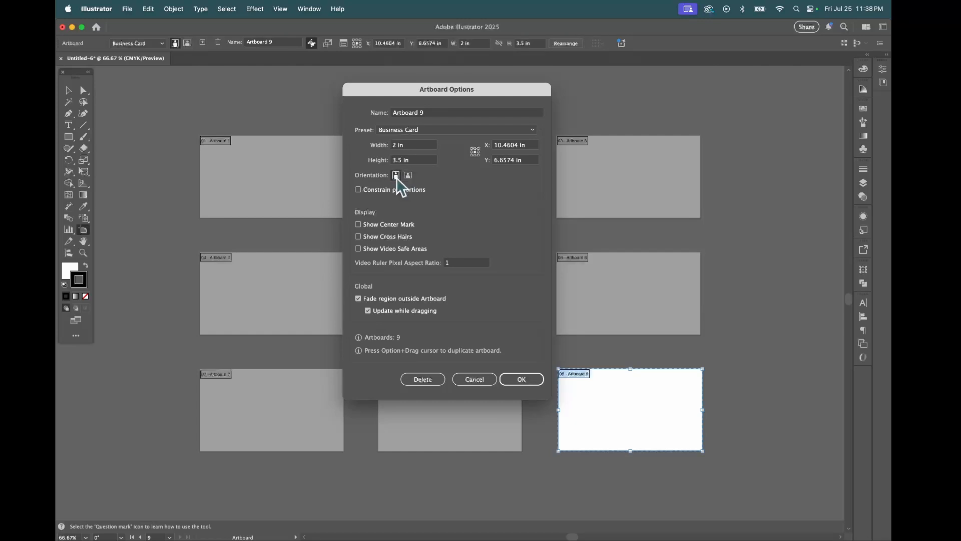
left_click(534, 385)
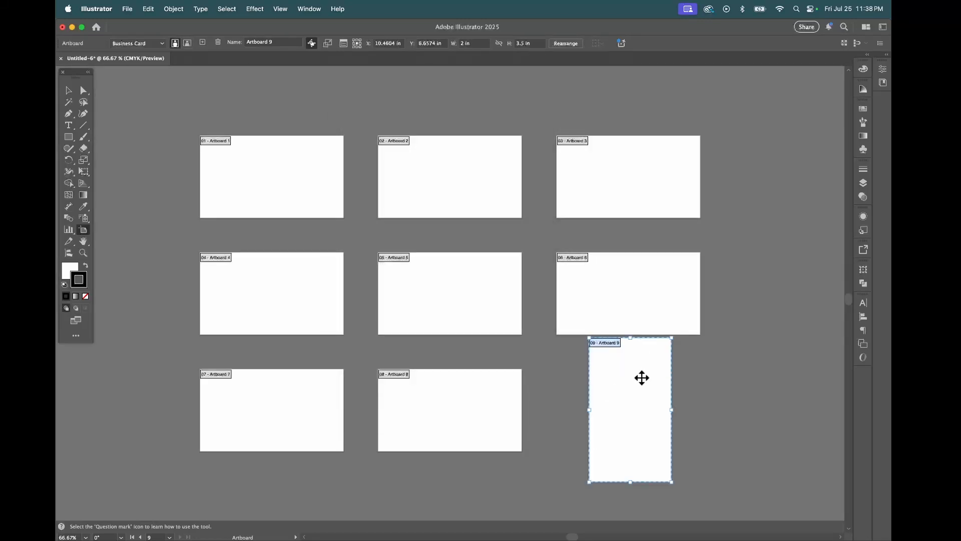
left_click_drag(647, 376, 620, 335)
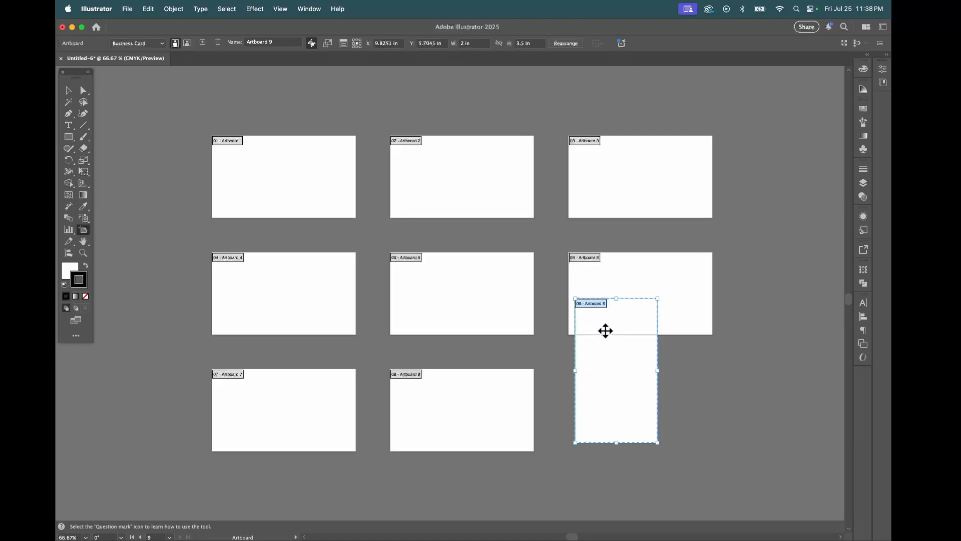
left_click_drag(605, 330, 603, 386)
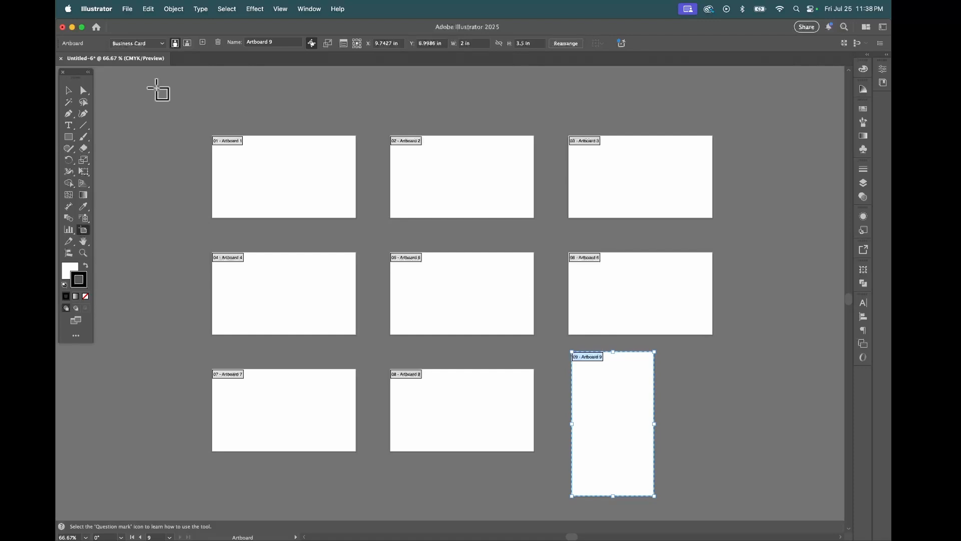
Step: Exit artboard editing with the Selection tool, re-enter it through Document Setup and show Artboard 9's properties
left_click(69, 90)
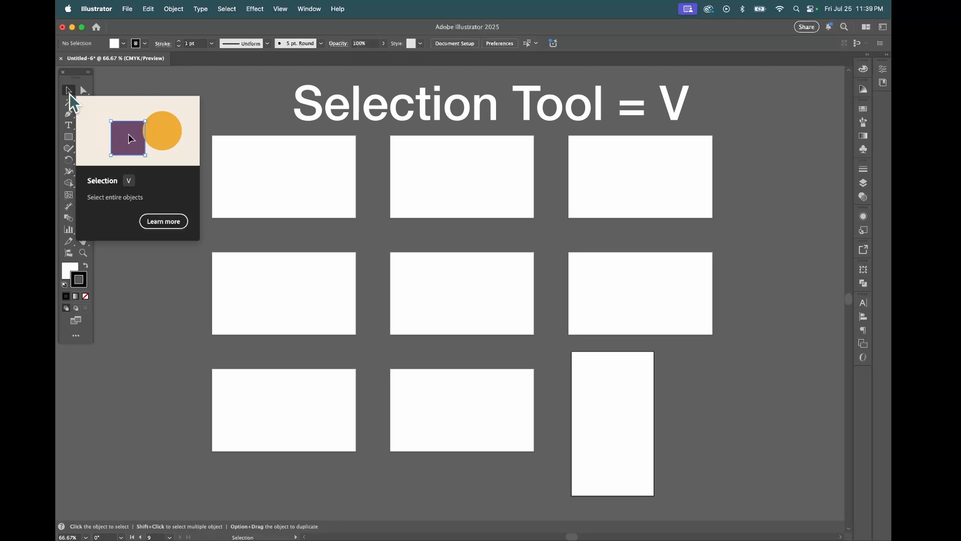
left_click(461, 44)
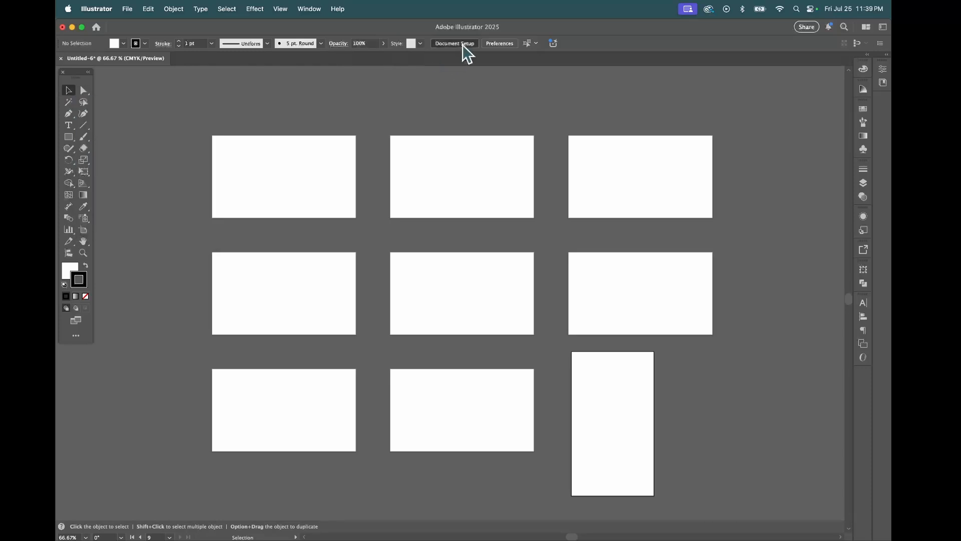
left_click(541, 180)
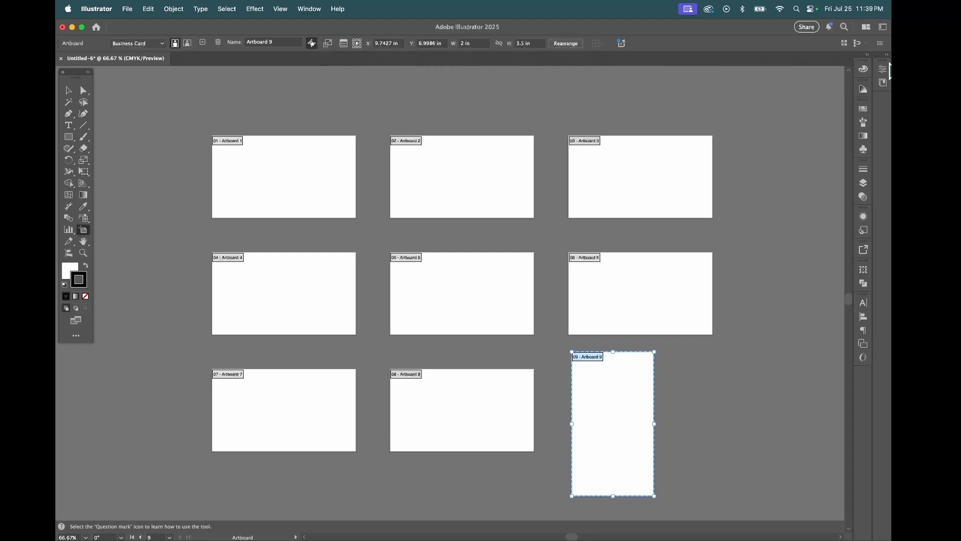
left_click(883, 70)
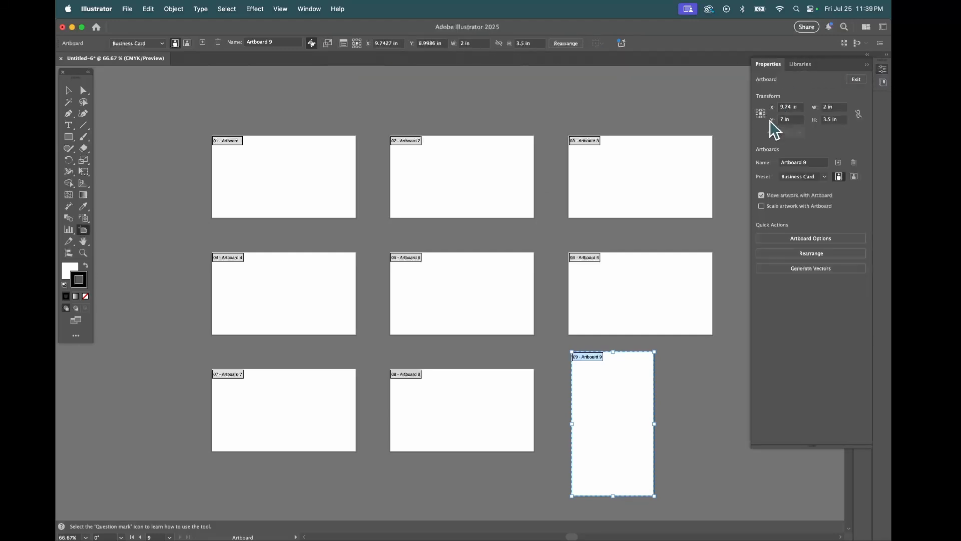